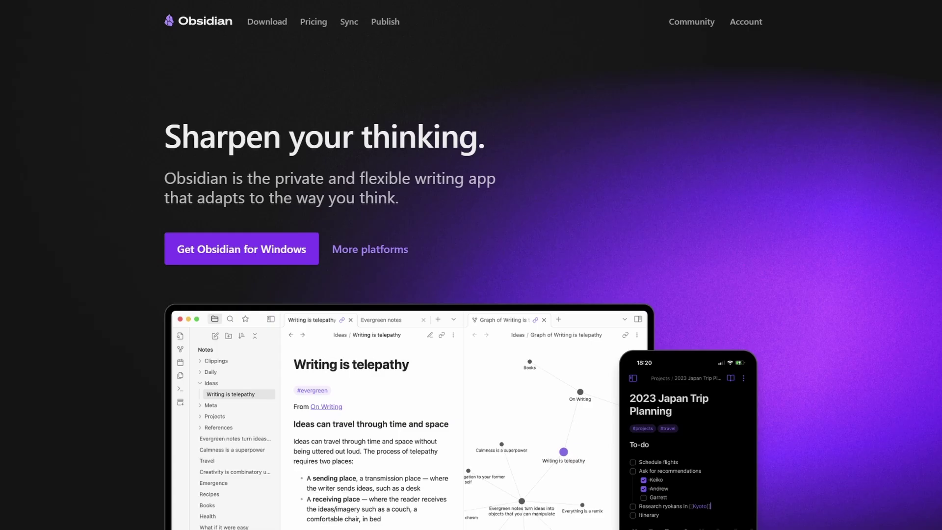
# Step: Go to the Obsidian for Windows download page and get the installer
pyautogui.click(219, 259)
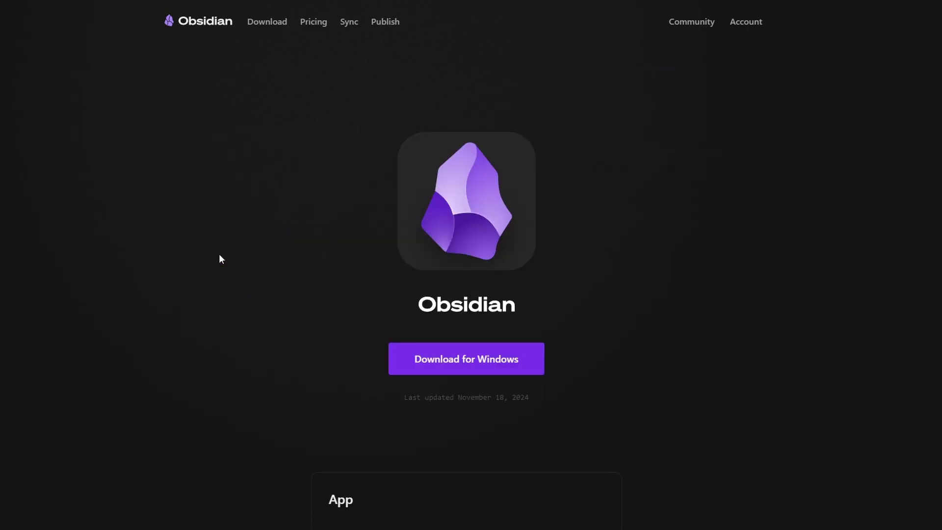
pyautogui.scroll(-7, 220, 256)
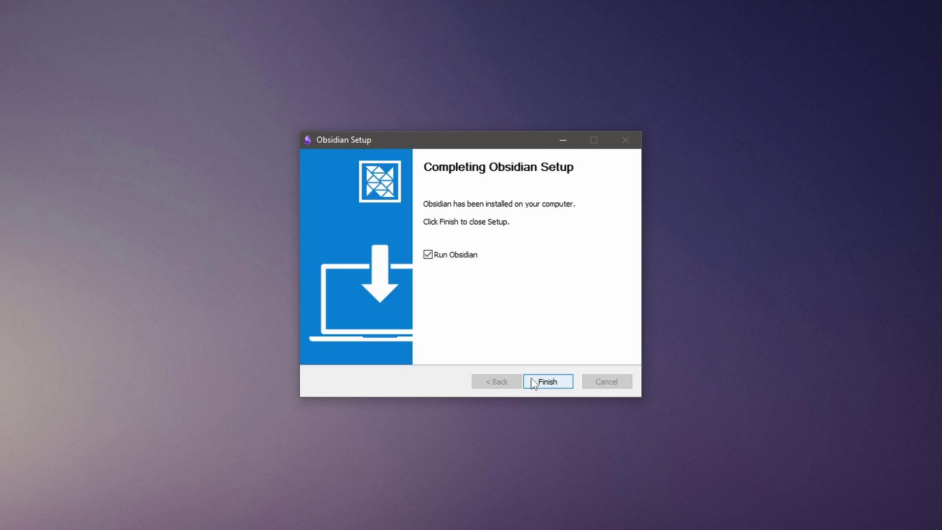
# Step: Launch Obsidian and set up a new vault named 'Binary Bunker' in the OneDrive\Vaults folder
pyautogui.click(534, 383)
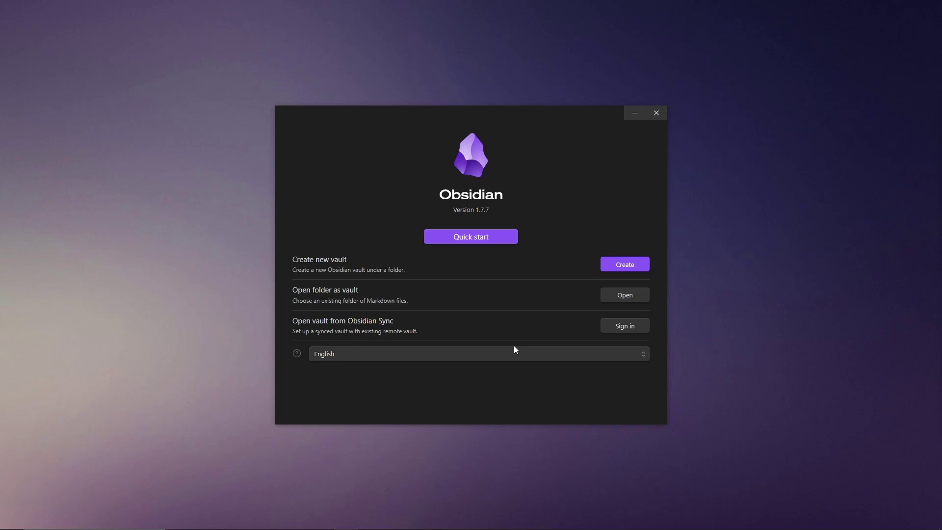
pyautogui.click(609, 263)
pyautogui.click(602, 273)
pyautogui.write('B')
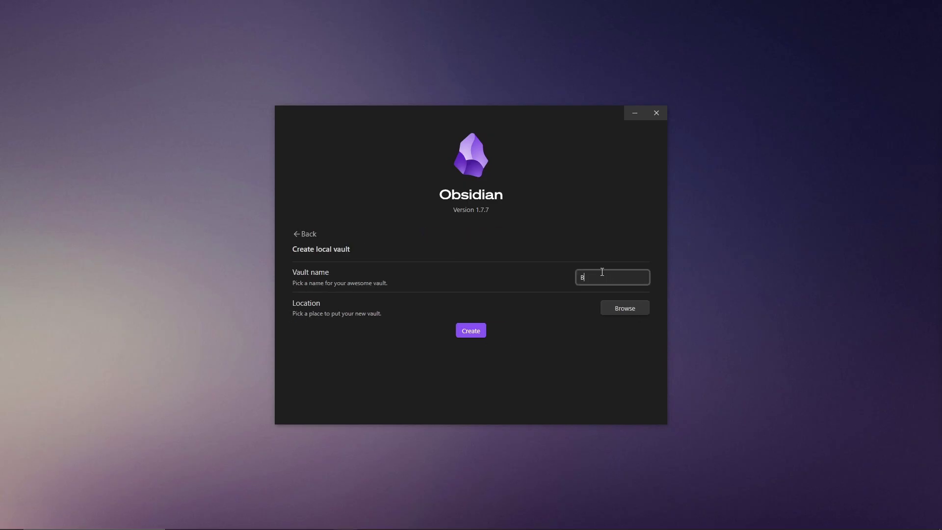
pyautogui.write('inary Bunker')
pyautogui.click(529, 320)
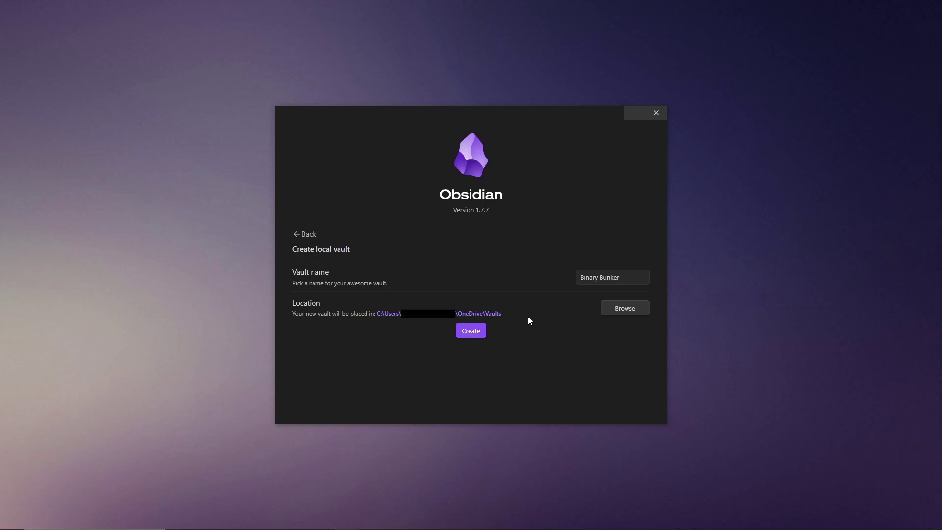
# Step: Create the vault full-screen and start a 'Videos Ideas for YT' note with an intro line
pyautogui.click(478, 329)
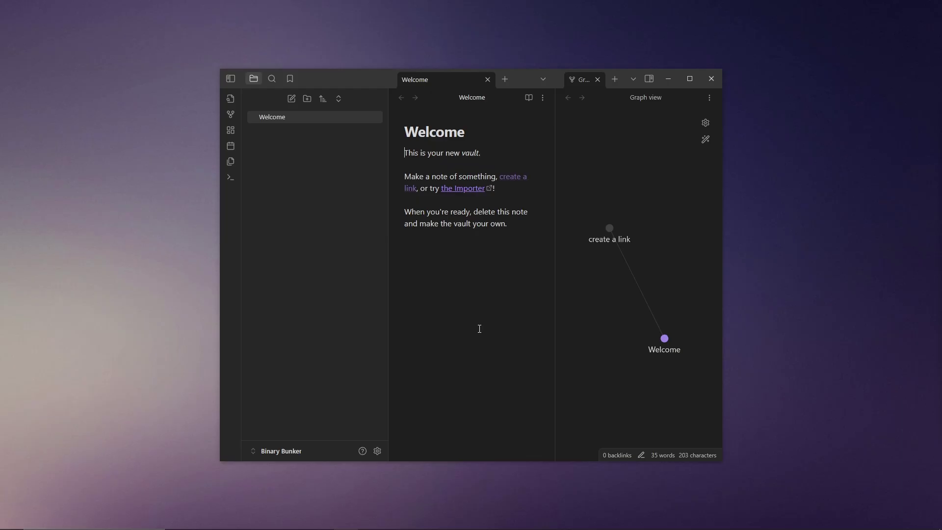
pyautogui.click(694, 82)
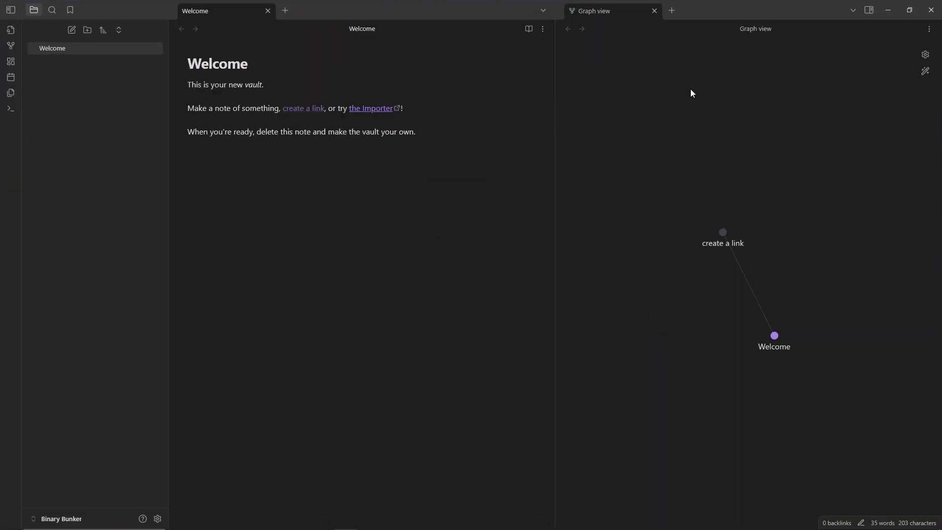
pyautogui.click(72, 30)
pyautogui.write('Videos Ideas for YT')
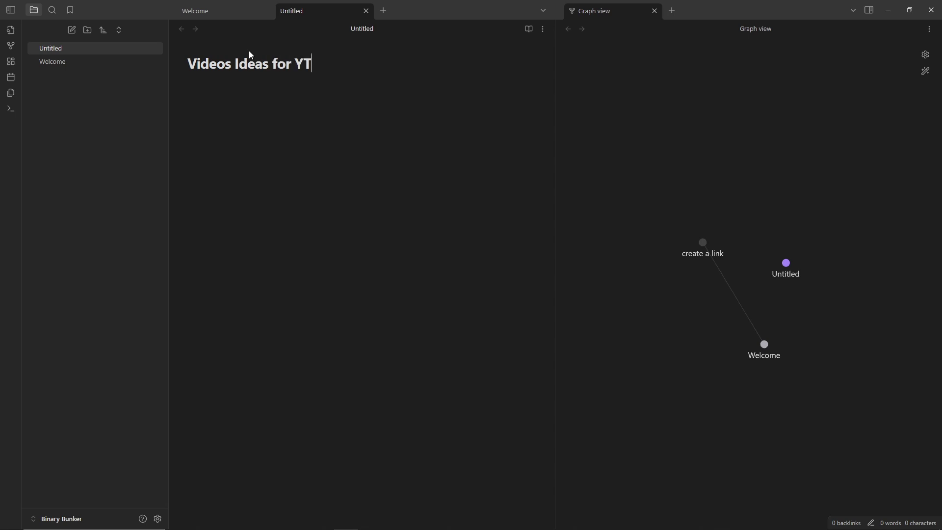
pyautogui.press('Return')
pyautogui.write('Here is a list of video ideas I have for videos on my channel....')
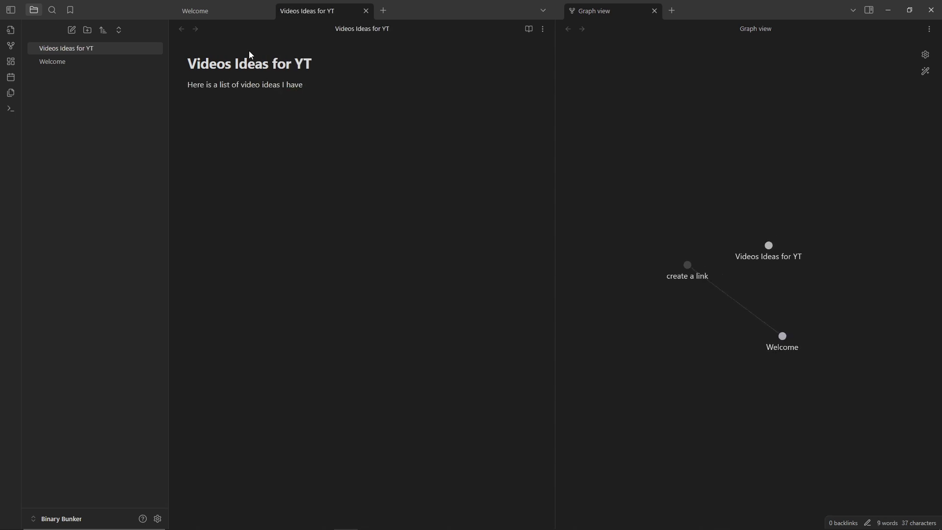
# Step: Add a 'How to create a VM on Proxmox:' bullet list: PopOS, Docker VM, Ubuntu Server, Windows, Zorin, MacOS, ParrotOS, more
pyautogui.press('Return')
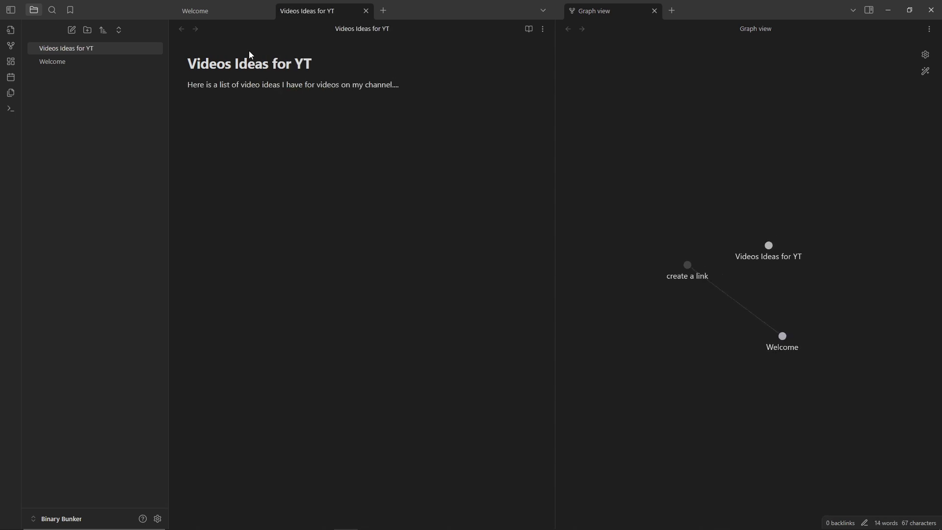
pyautogui.write('How to create a VM on Proxmox:')
pyautogui.press('Return')
pyautogui.write('- PopOS')
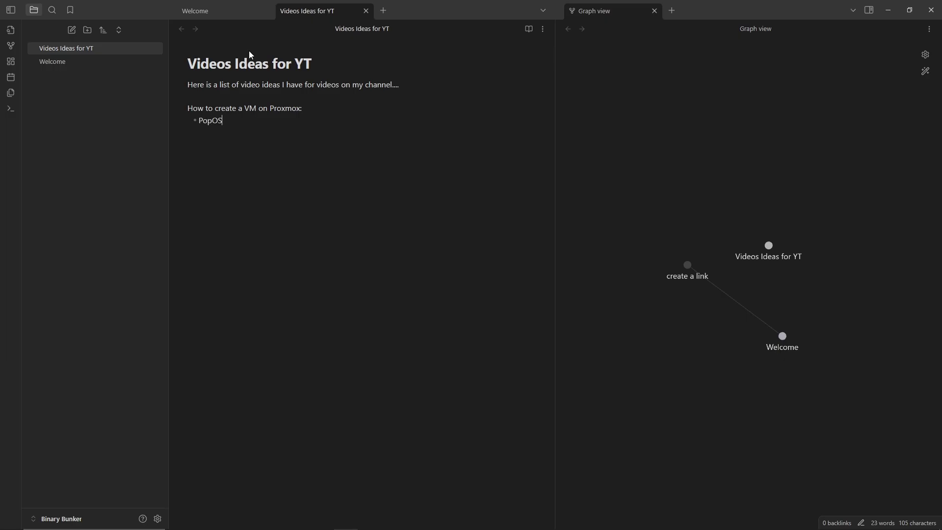
pyautogui.press('Return')
pyautogui.write('Docker VM')
pyautogui.press('Return')
pyautogui.write('Ubuntu Server')
pyautogui.press('Return')
pyautogui.write('Windows 10 + 11')
pyautogui.press('Return')
pyautogui.write('Windows Server')
pyautogui.press('Return')
pyautogui.write('Ubuntu Desktop')
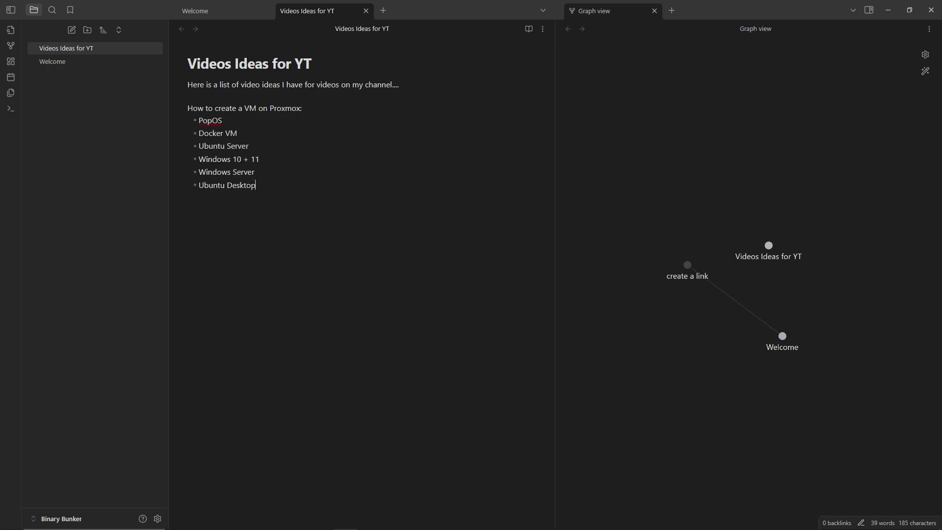
pyautogui.press('Return')
pyautogui.write('Zorin OS')
pyautogui.press('Return')
pyautogui.write('MacOS')
pyautogui.press('Return')
pyautogui.write('ParrotOS')
pyautogui.press('Return')
pyautogui.write('Venom Linux')
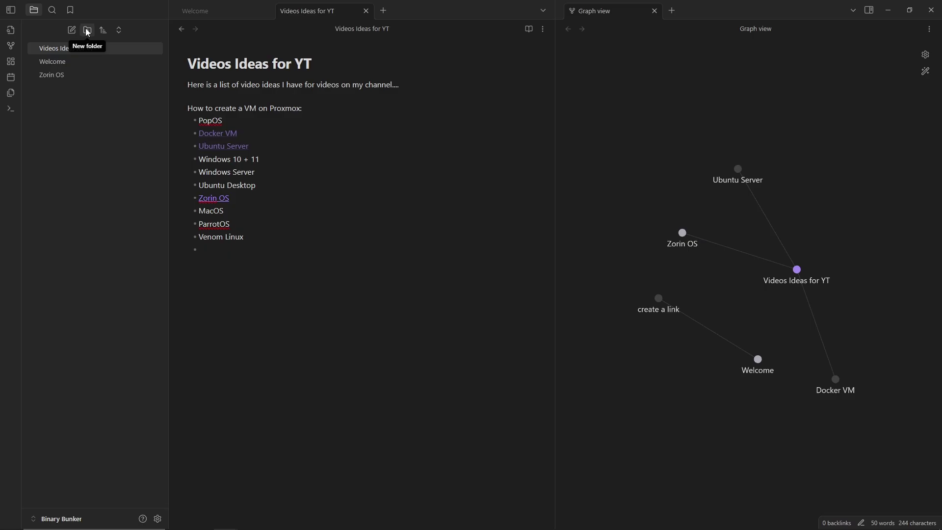
# Step: Create a new folder named 'Assets' in the vault
pyautogui.click(88, 31)
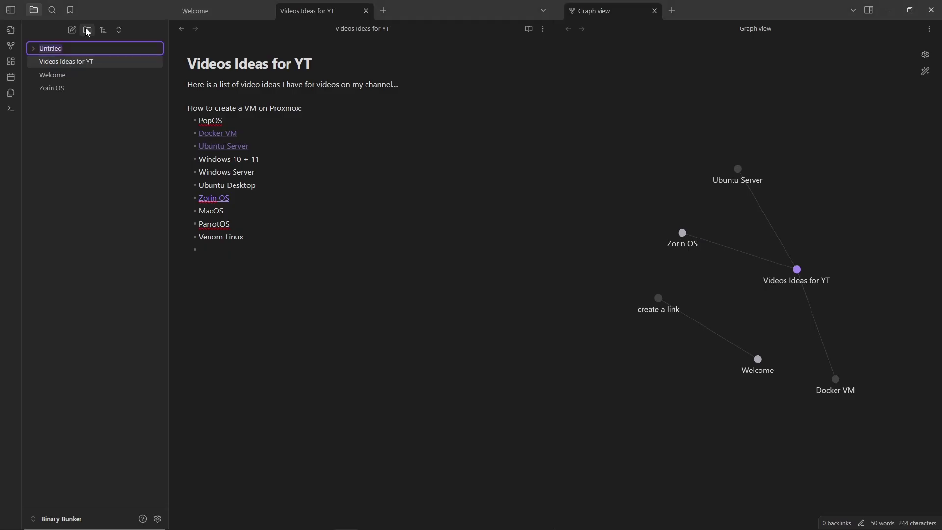
pyautogui.write('Assetr=')
pyautogui.press('BackSpace')
pyautogui.press('Return')
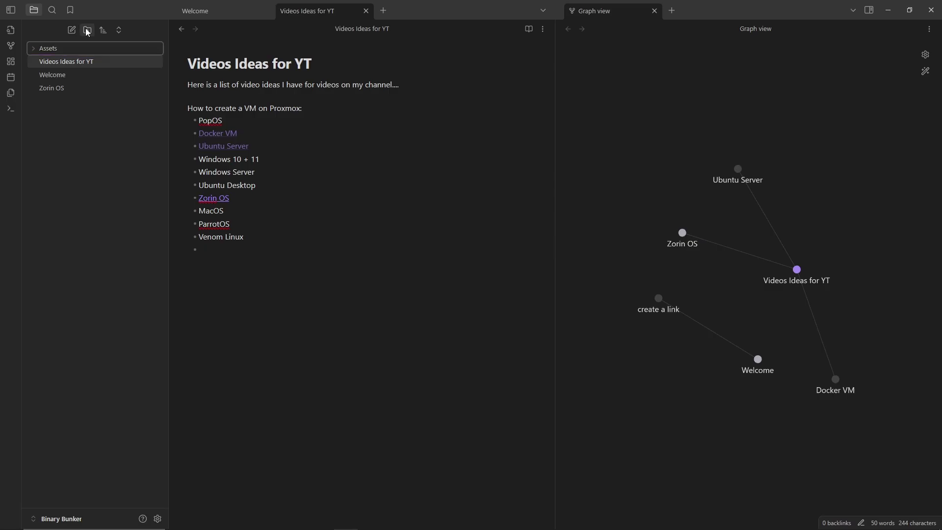
pyautogui.hotkey('alt', 'Tab')
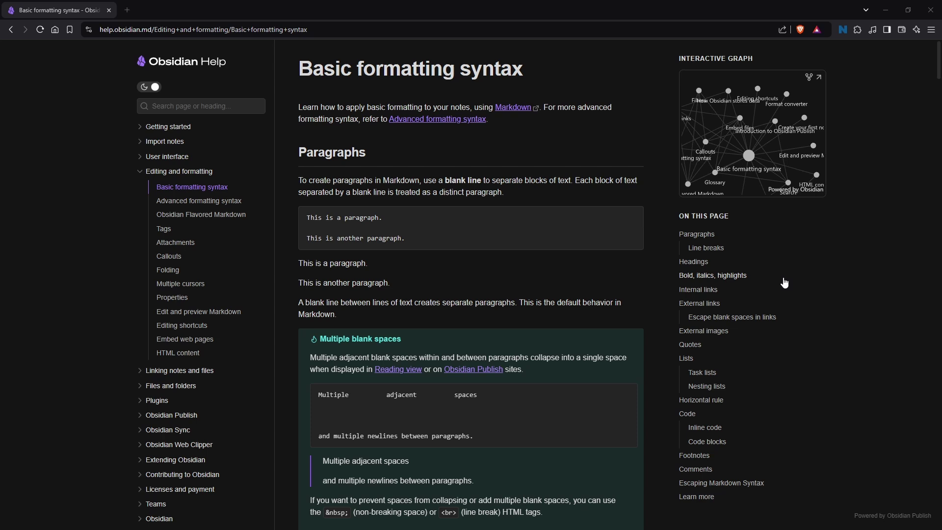
# Step: Scroll the Basic formatting syntax guide through Paragraphs, Line breaks and Headings
pyautogui.scroll(-5, 841, 317)
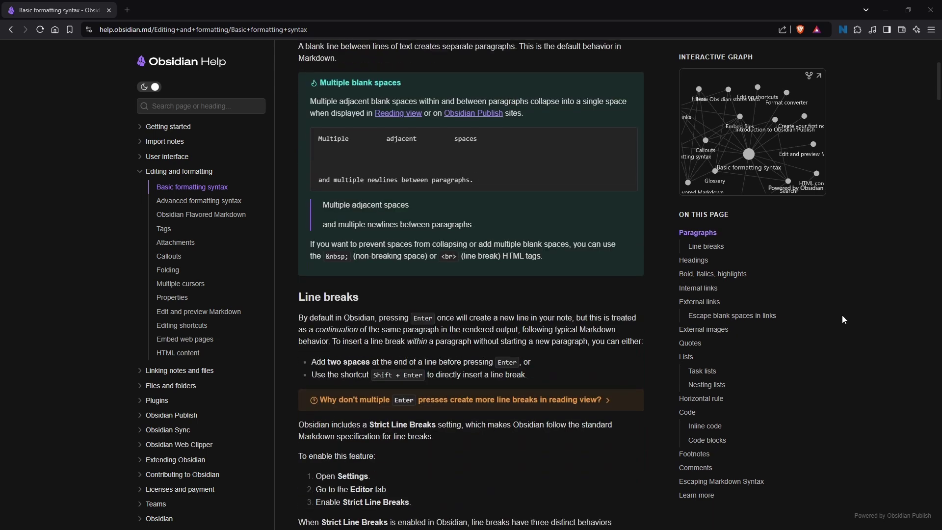
pyautogui.scroll(-10, 841, 314)
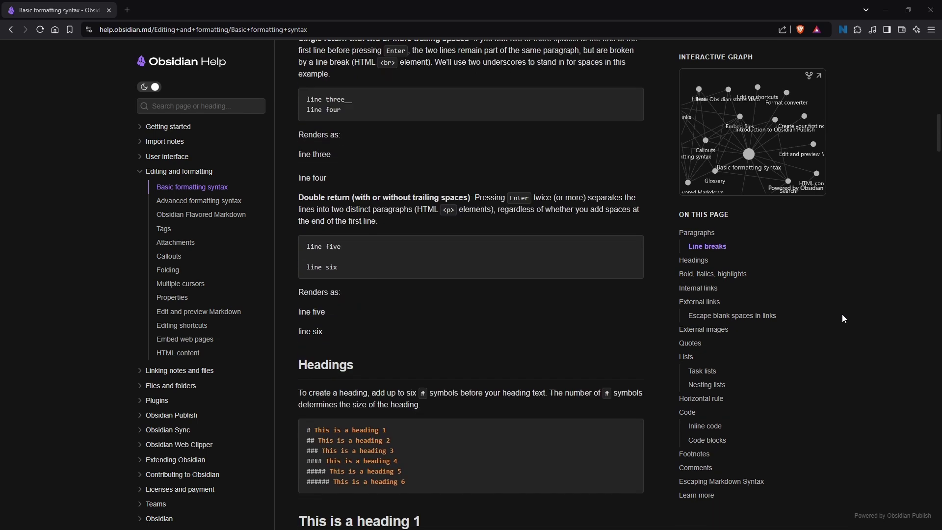
pyautogui.scroll(-6, 842, 315)
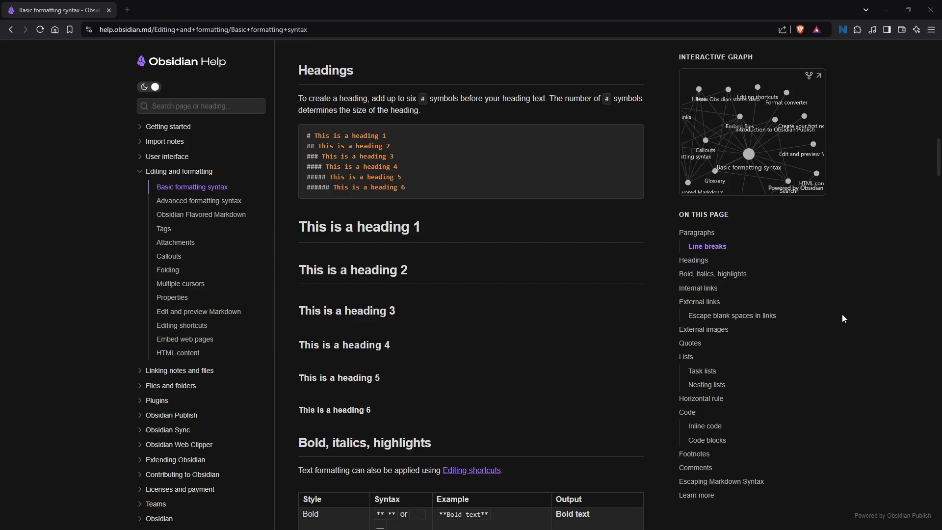
pyautogui.scroll(-6, 842, 318)
pyautogui.scroll(-2, 842, 317)
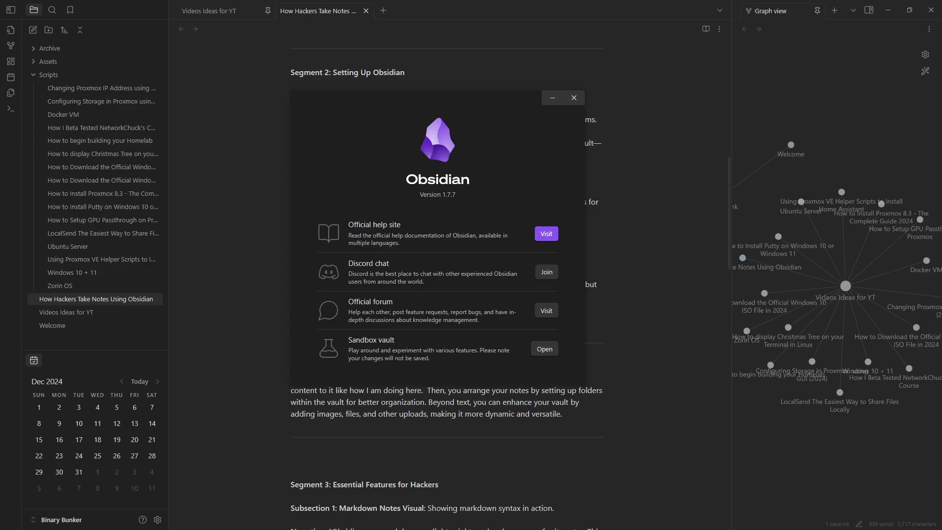
# Step: Maximize the Sandbox vault window and expand its Formatting and Adventurer folders
pyautogui.doubleClick(613, 83)
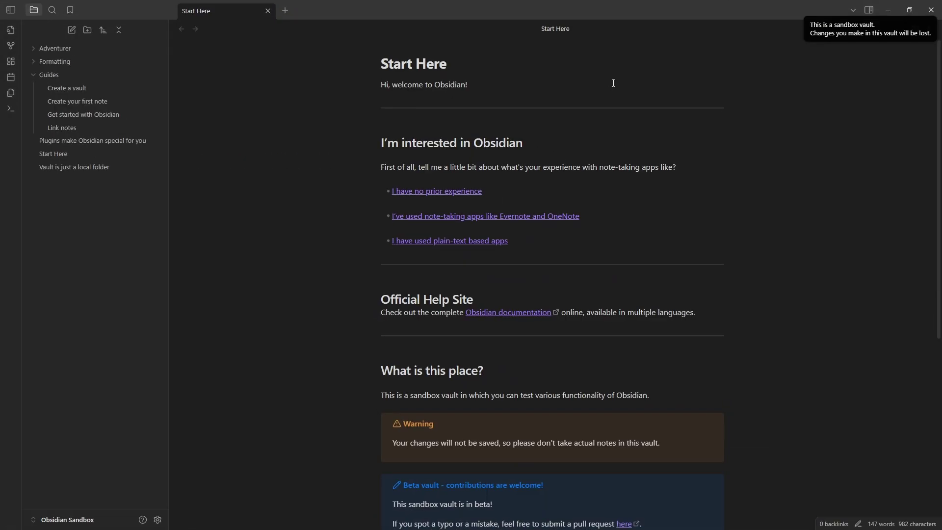
pyautogui.click(55, 62)
pyautogui.click(56, 49)
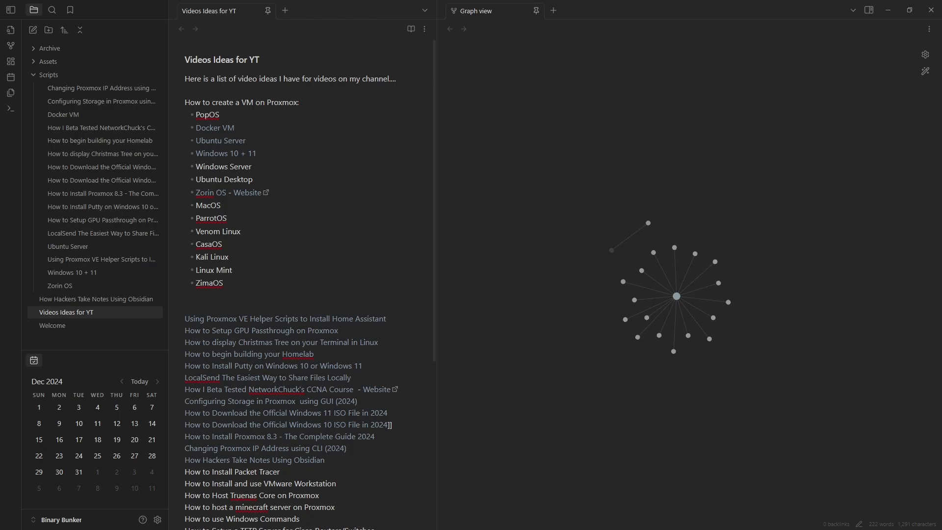
# Step: Zoom into and pan the graph beside the Videos Ideas for YT note until titles are readable
pyautogui.scroll(5, 715, 314)
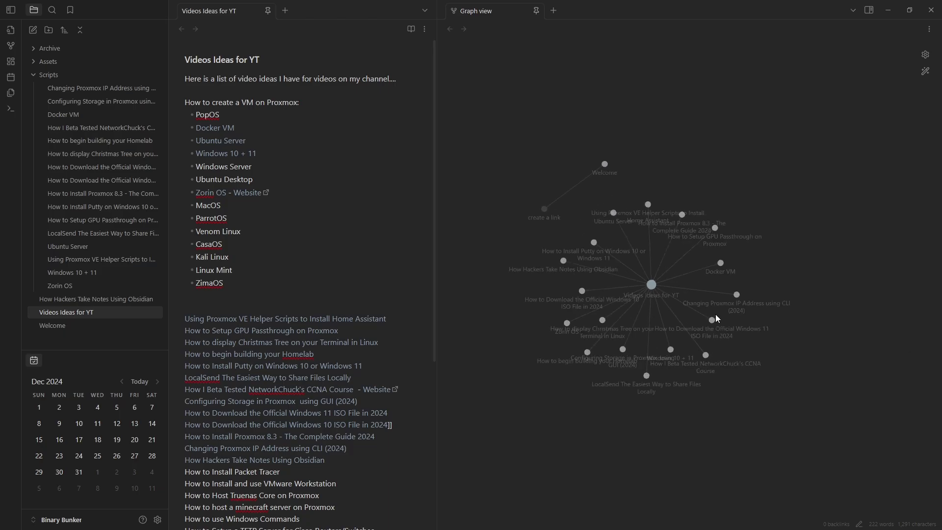
pyautogui.moveTo(650, 300); pyautogui.dragTo(716, 291)
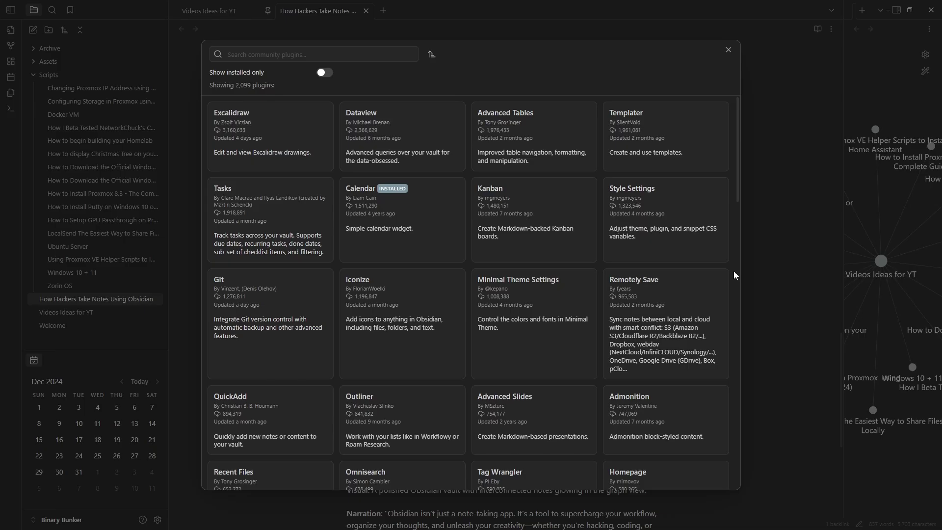
# Step: Scroll through the community plugins list and view Advanced Tables, Dataview, Kanban and Calendar
pyautogui.scroll(-5, 733, 270)
pyautogui.scroll(-6, 729, 270)
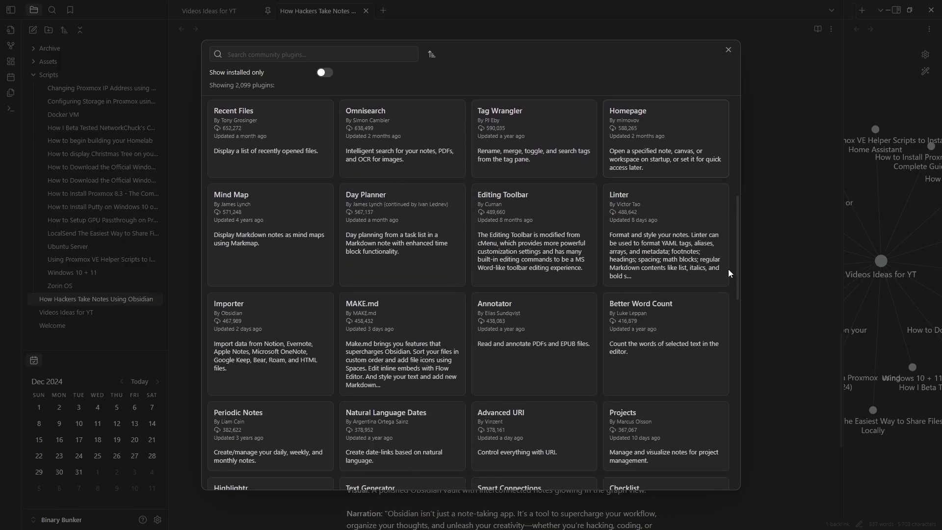
pyautogui.scroll(-2, 728, 269)
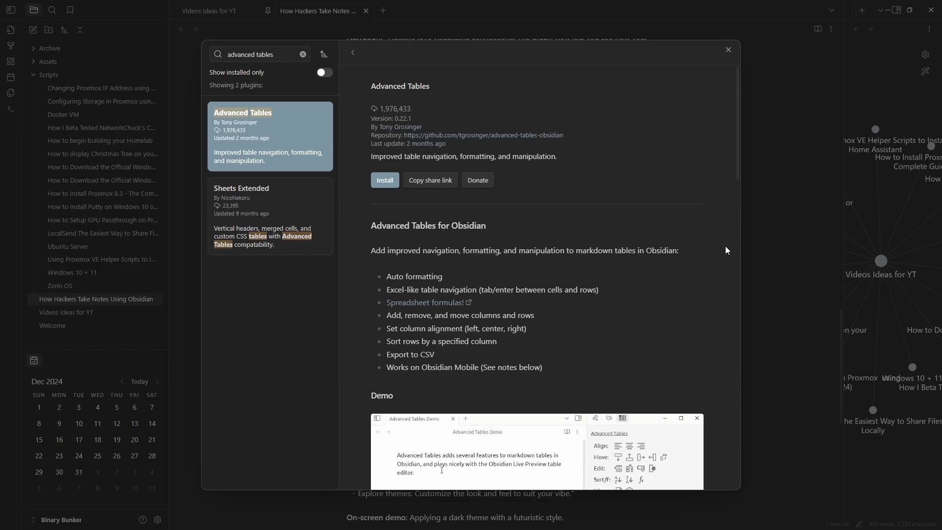
pyautogui.scroll(-3, 725, 247)
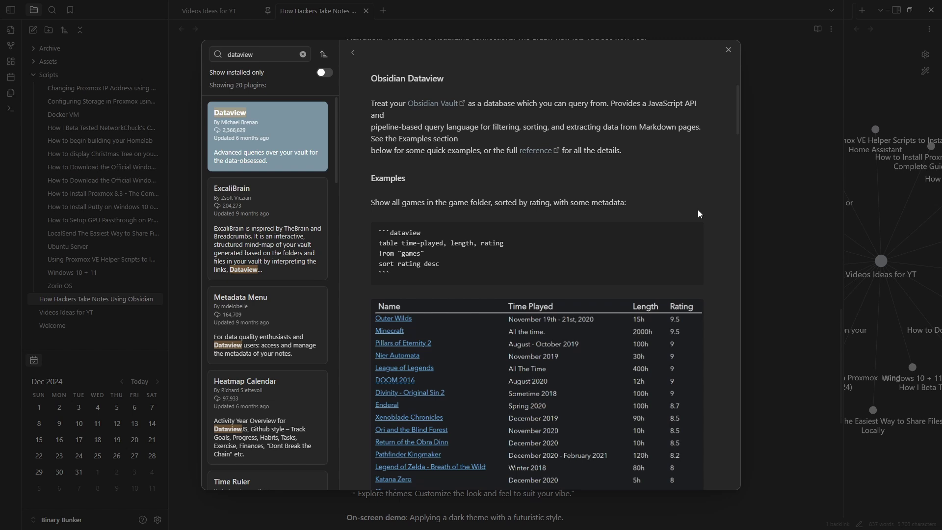
pyautogui.scroll(-2, 698, 210)
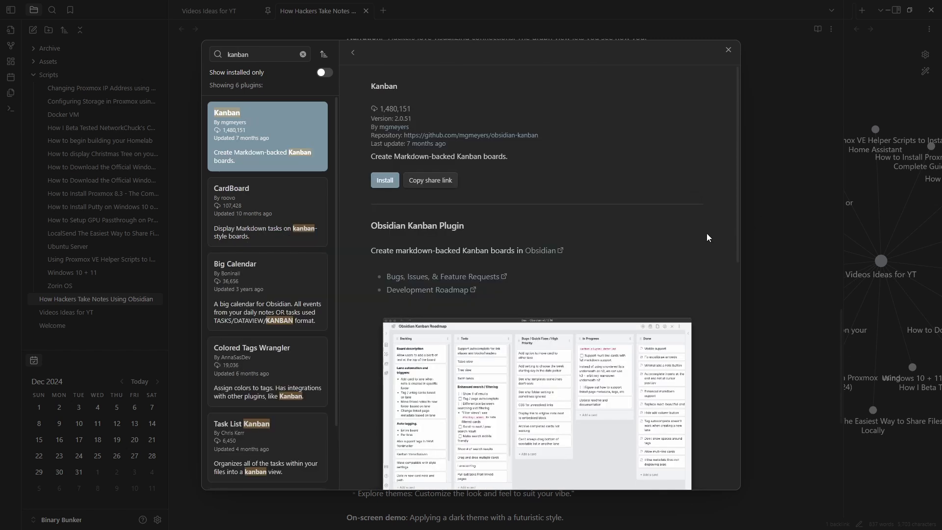
pyautogui.scroll(-3, 706, 237)
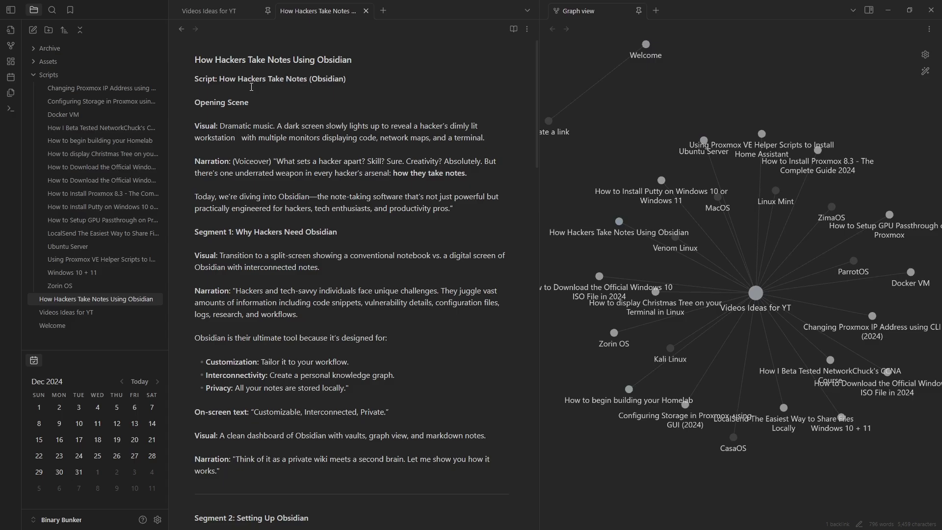
# Step: Scroll down the How Hackers Take Notes Using Obsidian script next to Graph view
pyautogui.scroll(-8, 251, 87)
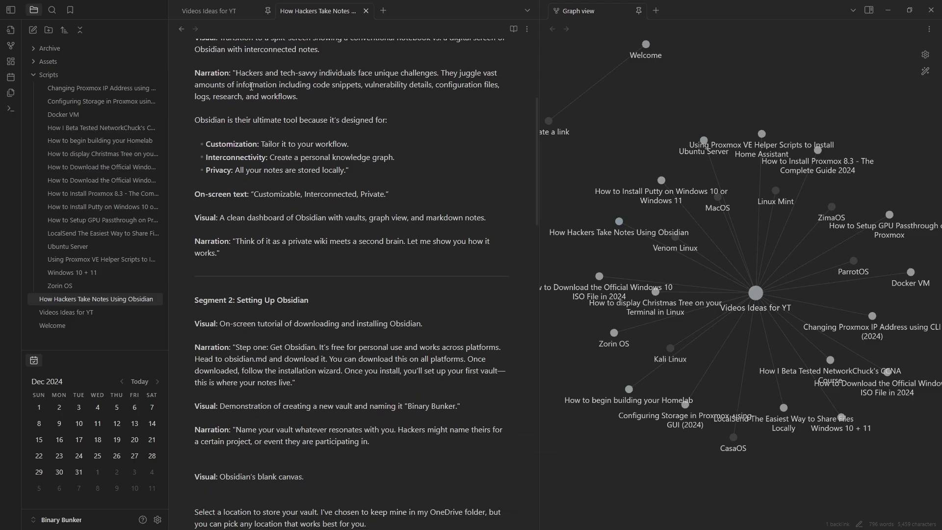
# Step: Open the Putty note from the graph, then scroll through the Linux terminal Christmas Tree script
pyautogui.click(662, 182)
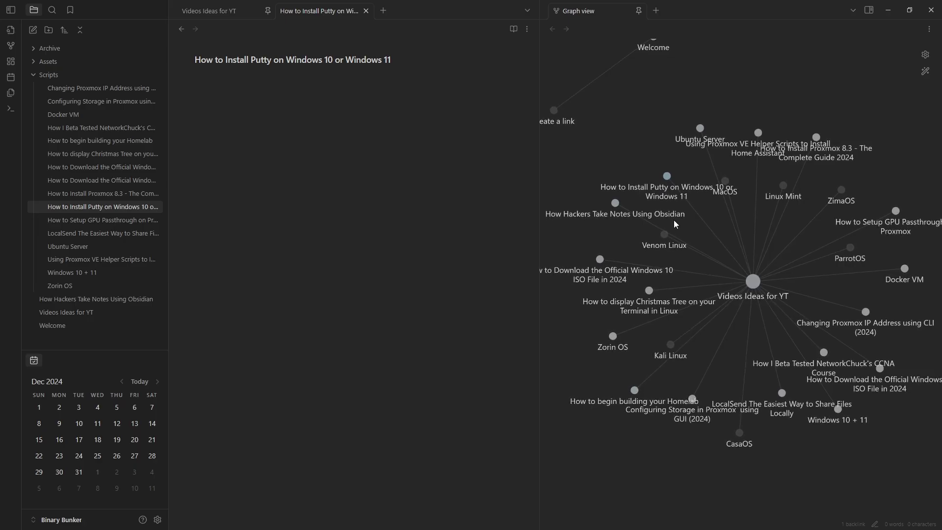
pyautogui.click(649, 291)
pyautogui.scroll(-10, 437, 330)
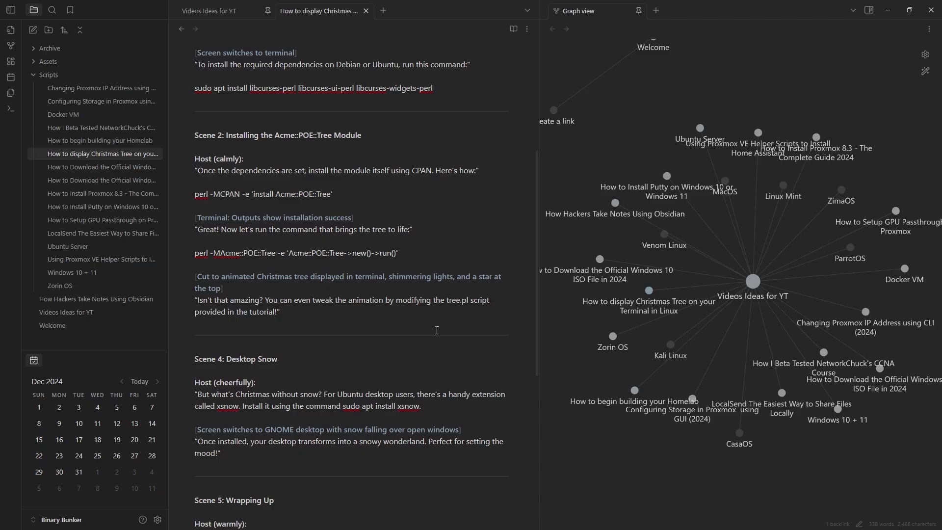